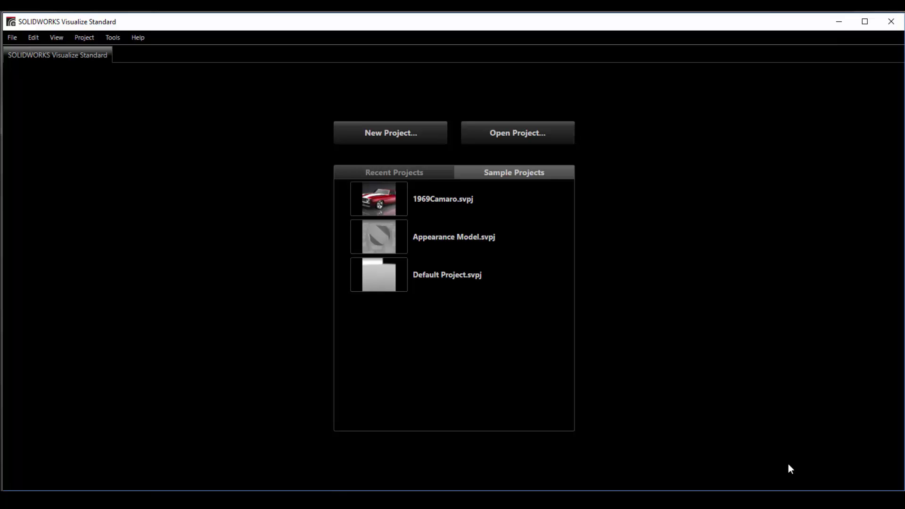
Start a new project and import Syma X1.SLDASM from the Desktop's Syma X1 folder
click(379, 133)
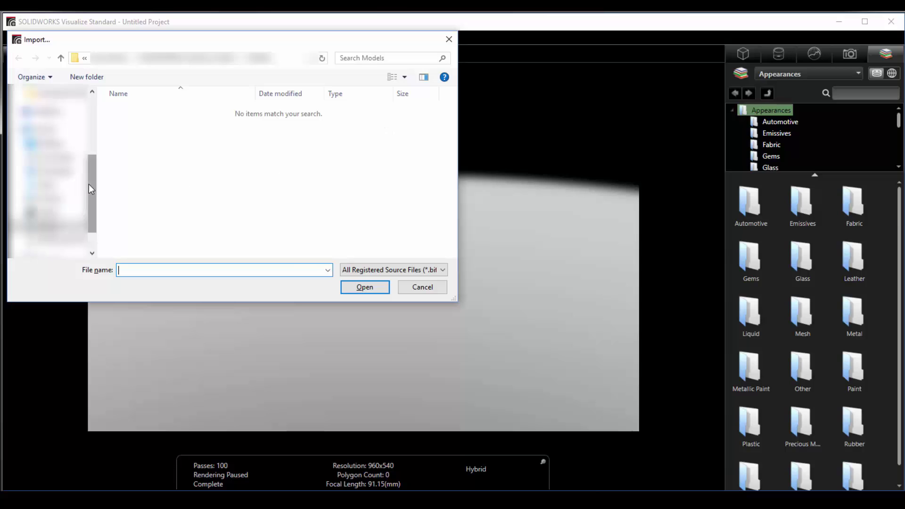
drag(89, 185, 100, 116)
click(84, 112)
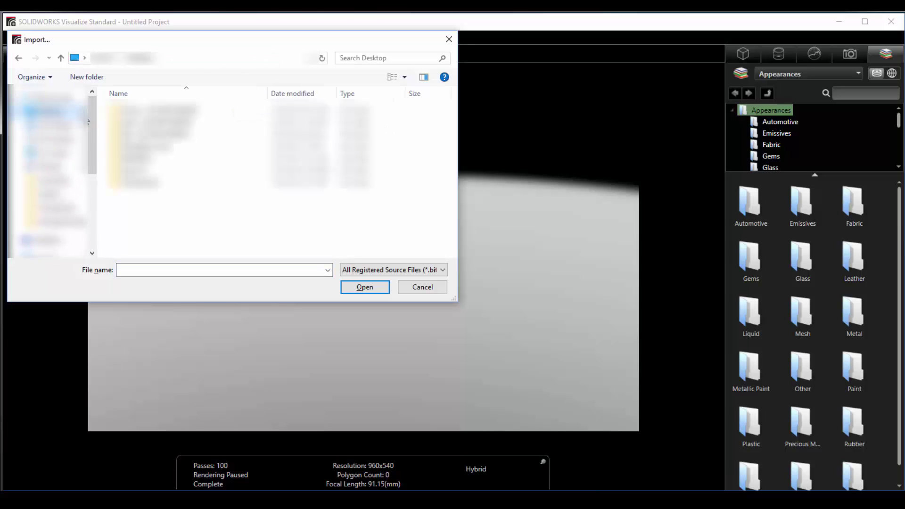
double_click(256, 169)
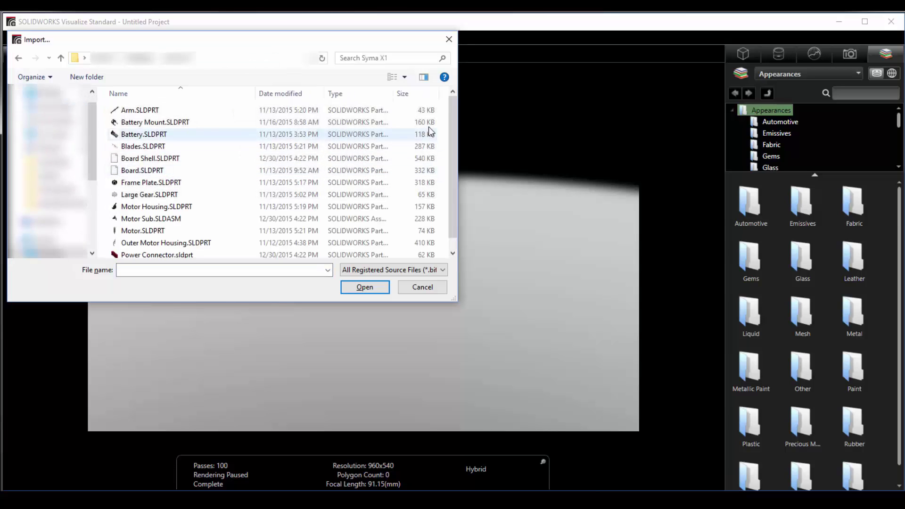
drag(453, 140, 457, 146)
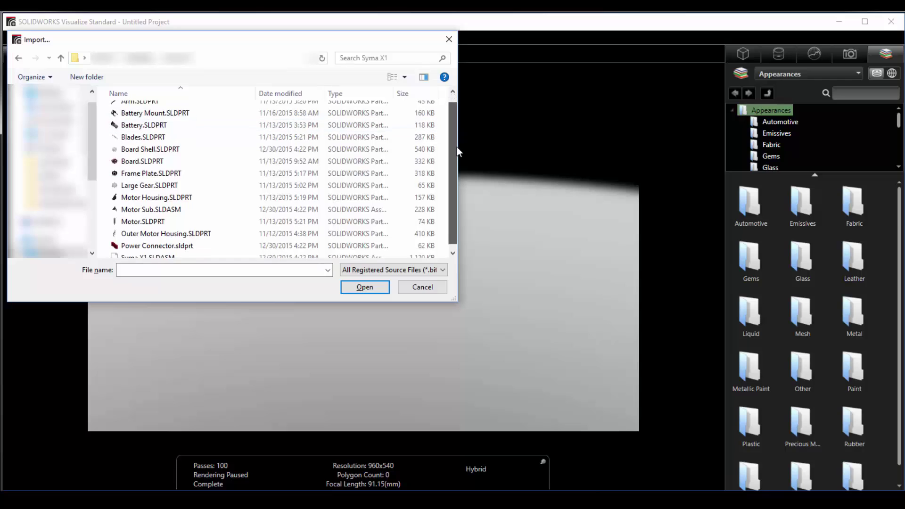
double_click(163, 254)
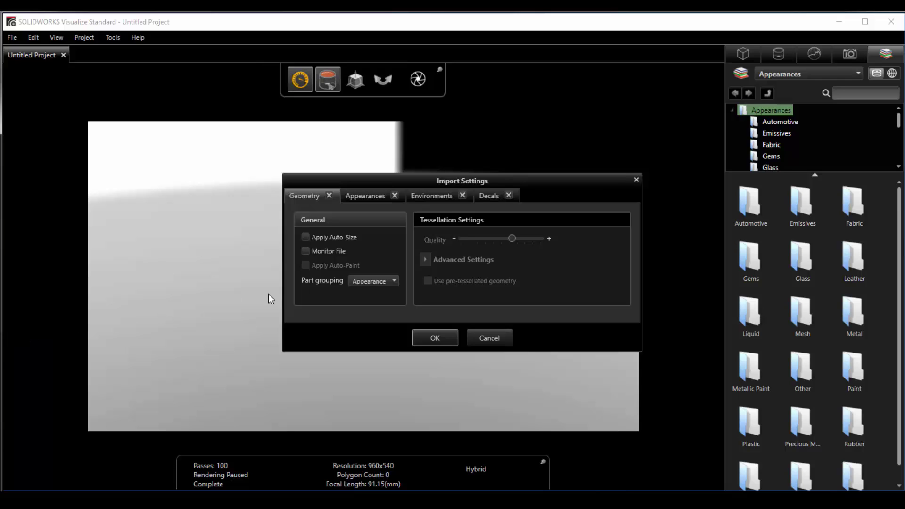
Accept the default import settings to load the Syma X1 drone into the viewport
click(449, 333)
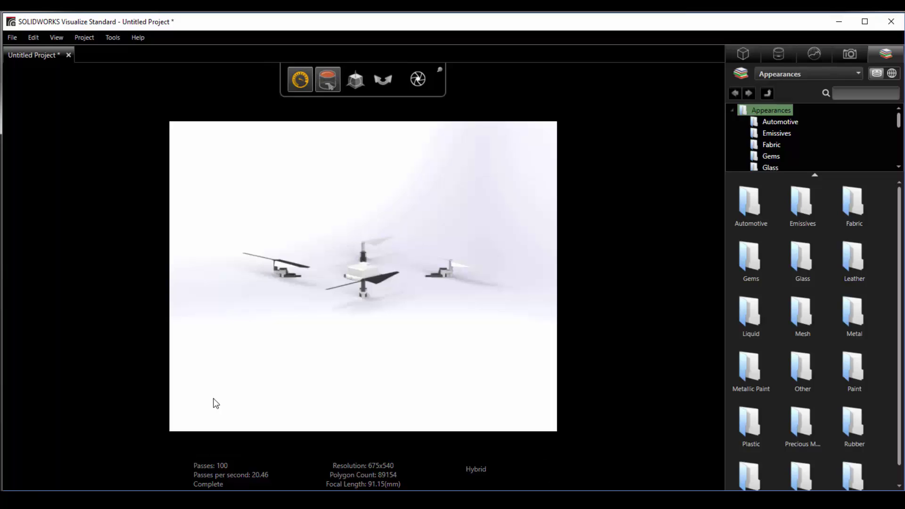
key(space)
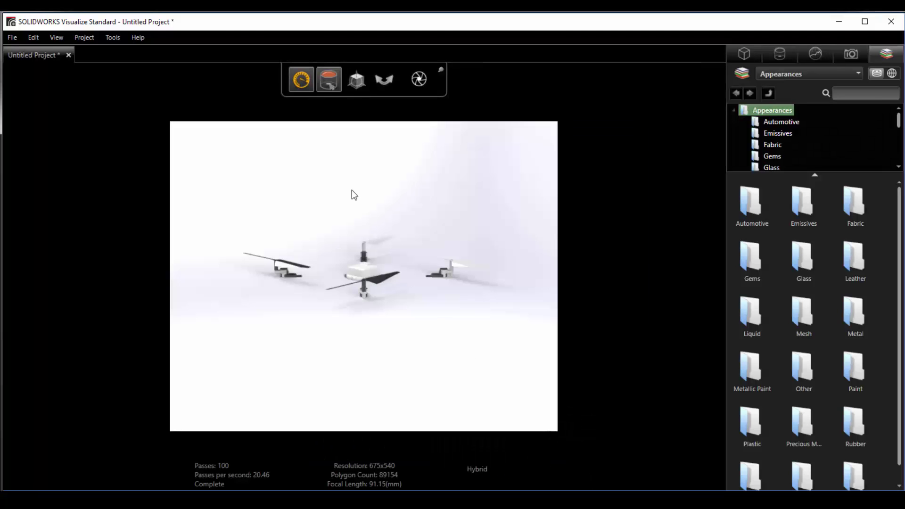
mouse_move(294, 82)
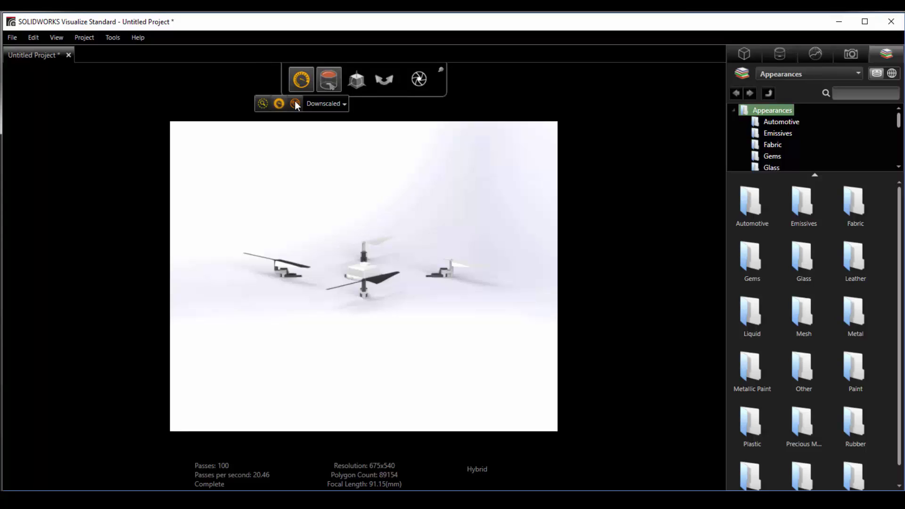
Change the toolbar's selection mode from appearance to Model selection
mouse_move(327, 83)
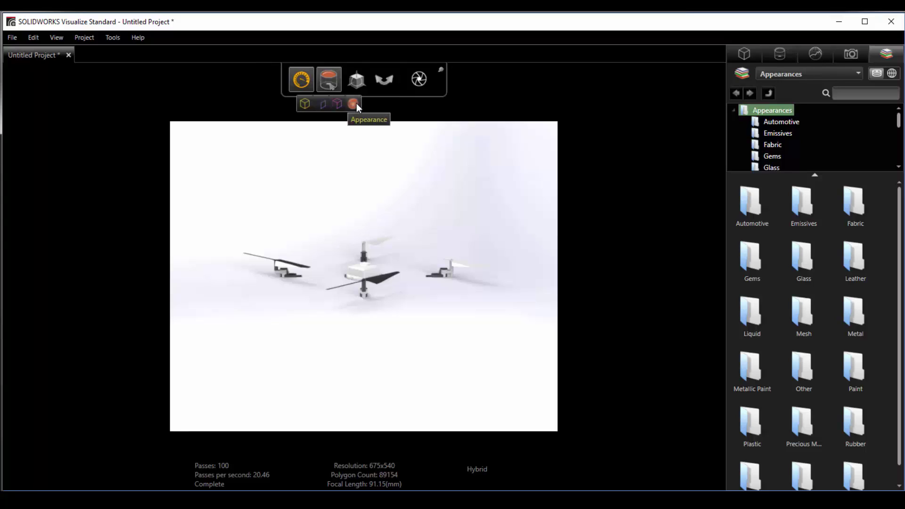
click(306, 108)
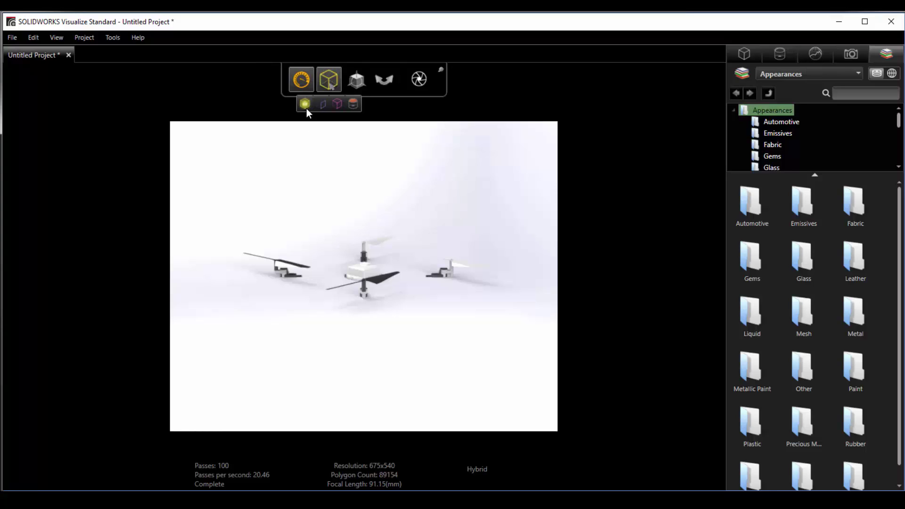
mouse_move(357, 88)
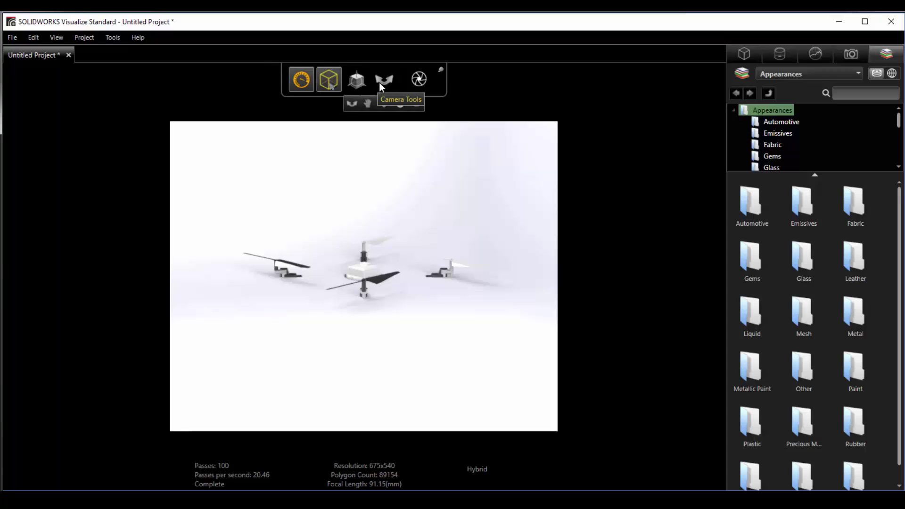
mouse_move(415, 82)
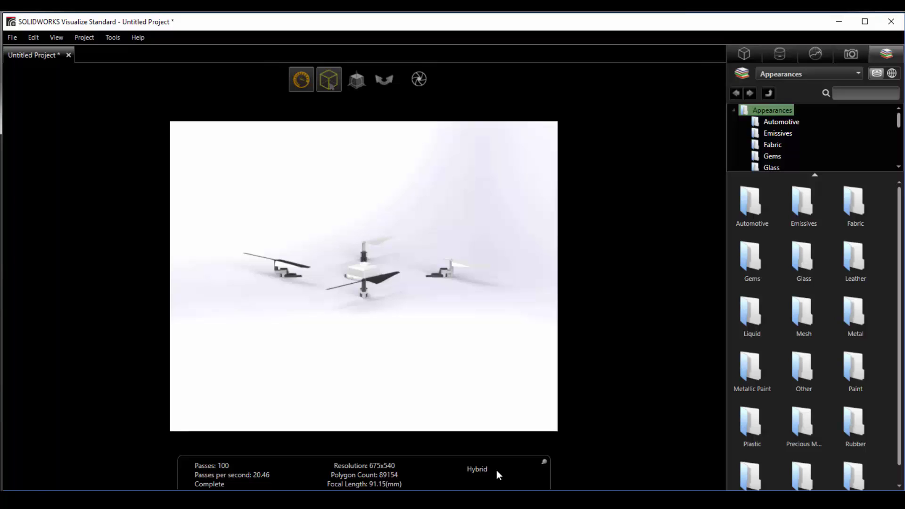
Use Snap to Floor on the drone model to set it on the ground
right_click(363, 276)
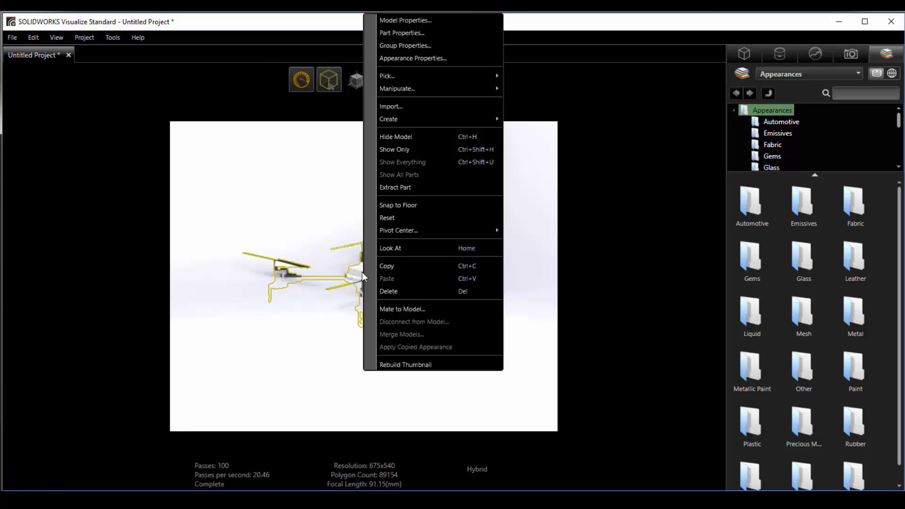
click(393, 206)
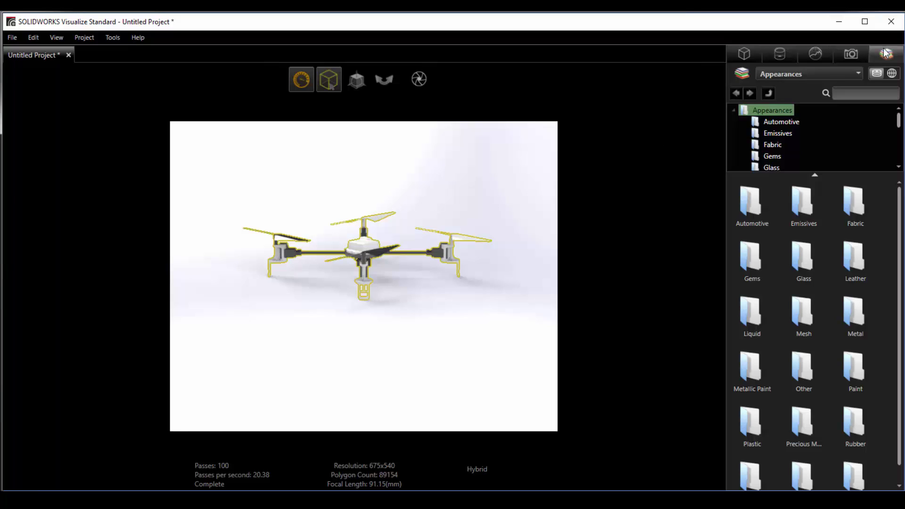
In the Models tab, expand Syma X1 and Root, then select the Syma X1 model
click(750, 56)
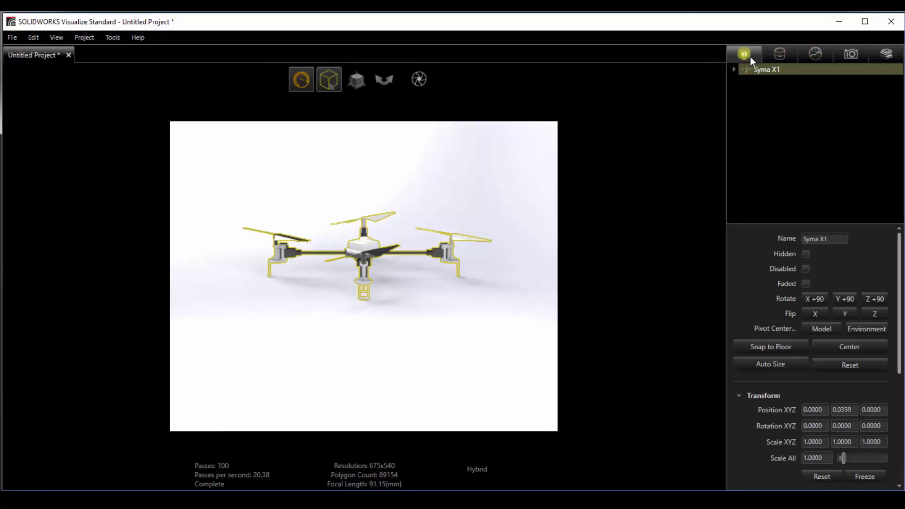
click(736, 68)
click(744, 81)
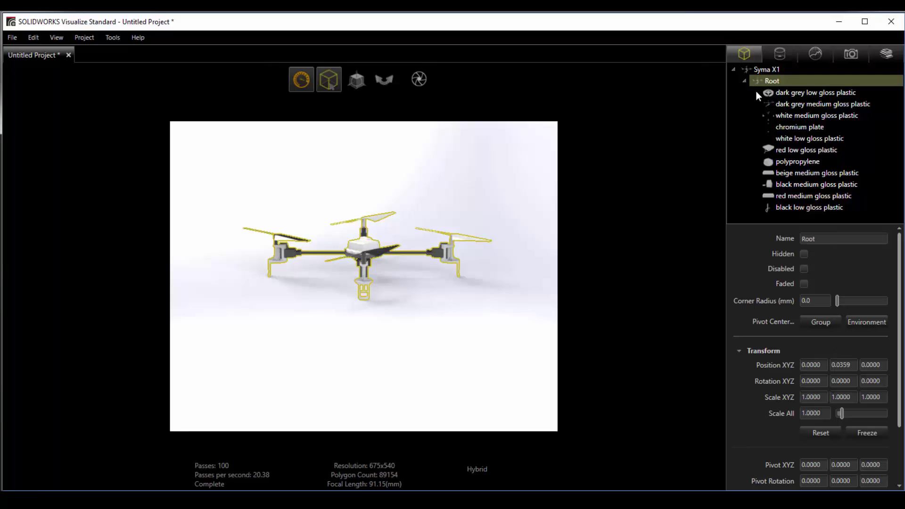
click(763, 70)
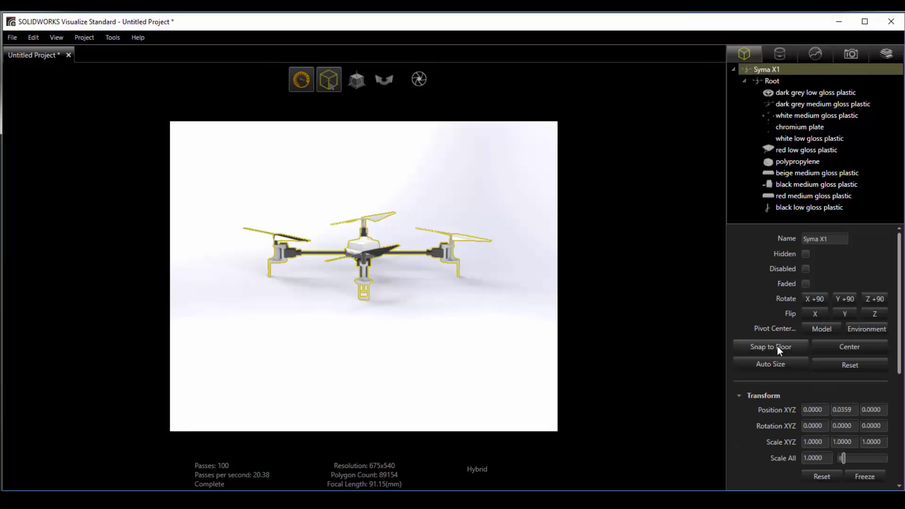
View the dark grey low gloss plastic appearance, widen the panel, then show the Default Camera settings
click(778, 54)
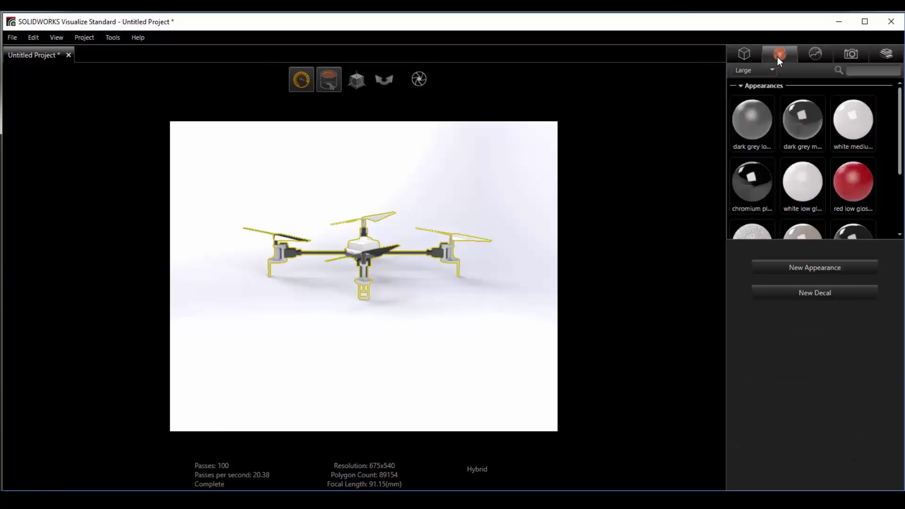
click(767, 118)
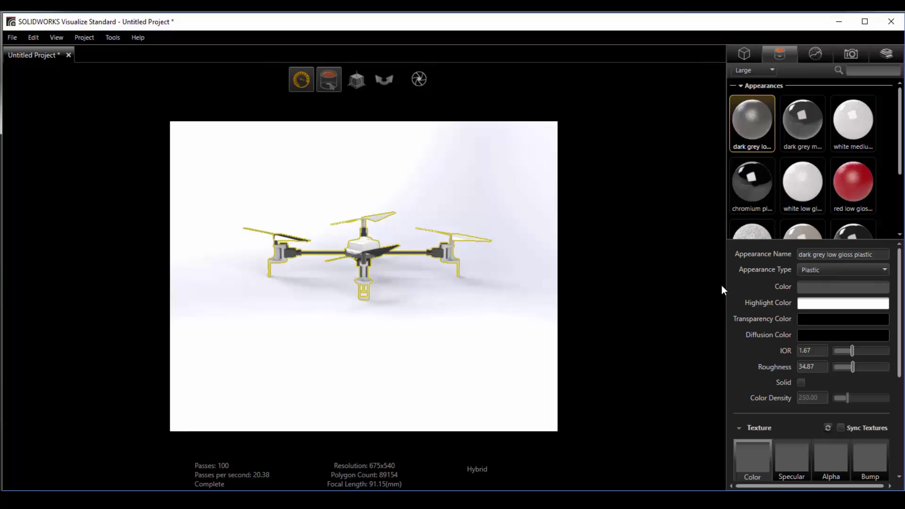
drag(725, 285, 572, 313)
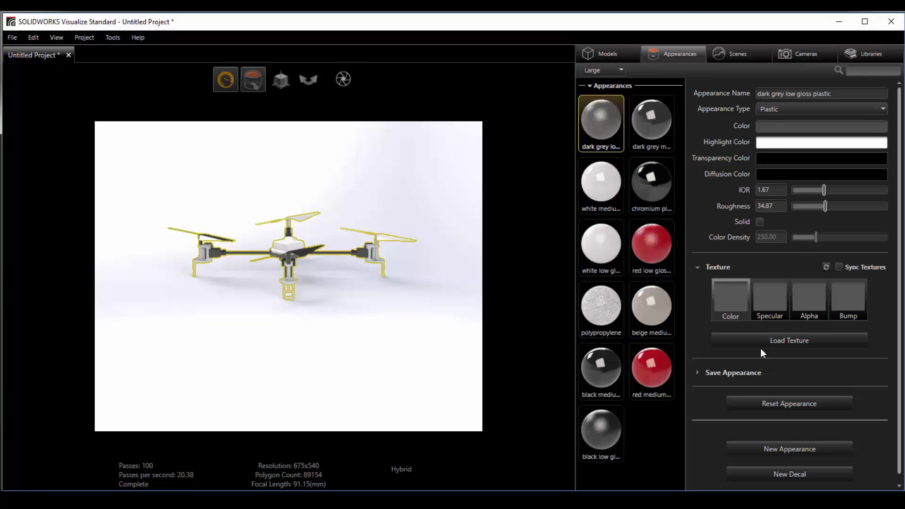
click(728, 49)
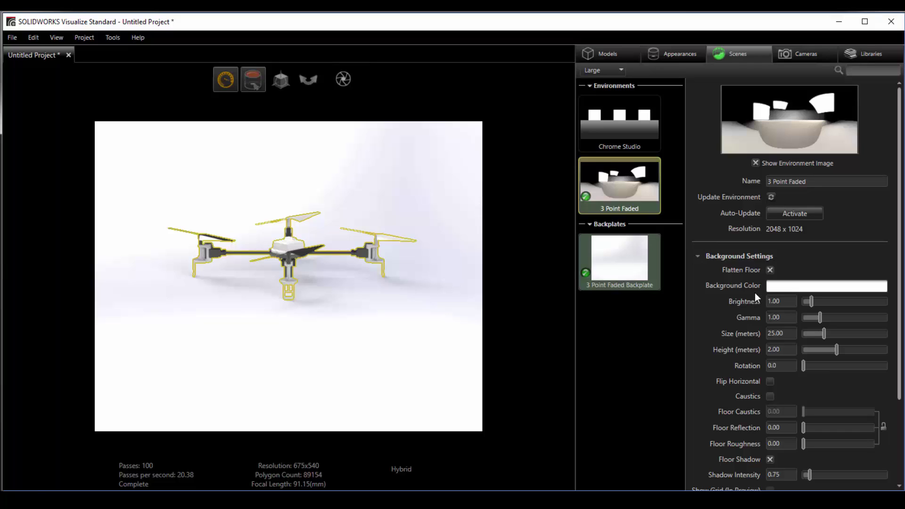
click(794, 54)
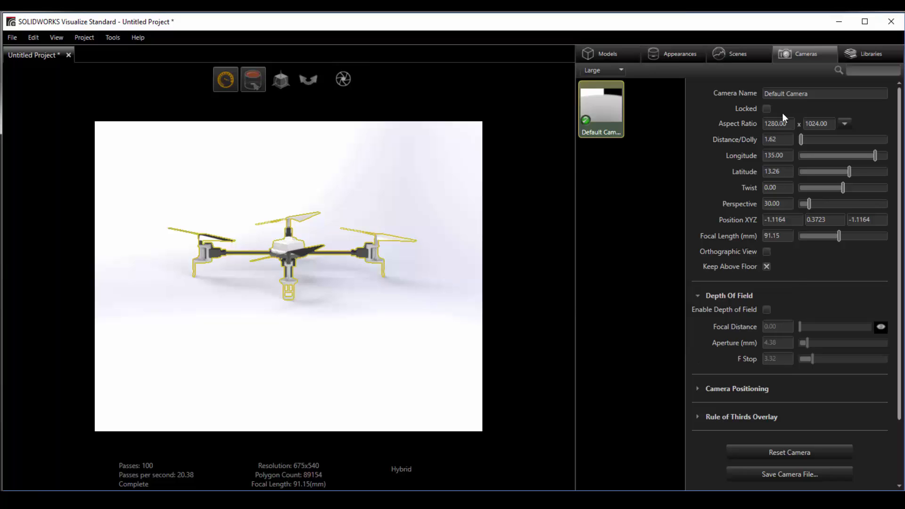
Switch to the Libraries tab to browse the Appearances folders
click(851, 55)
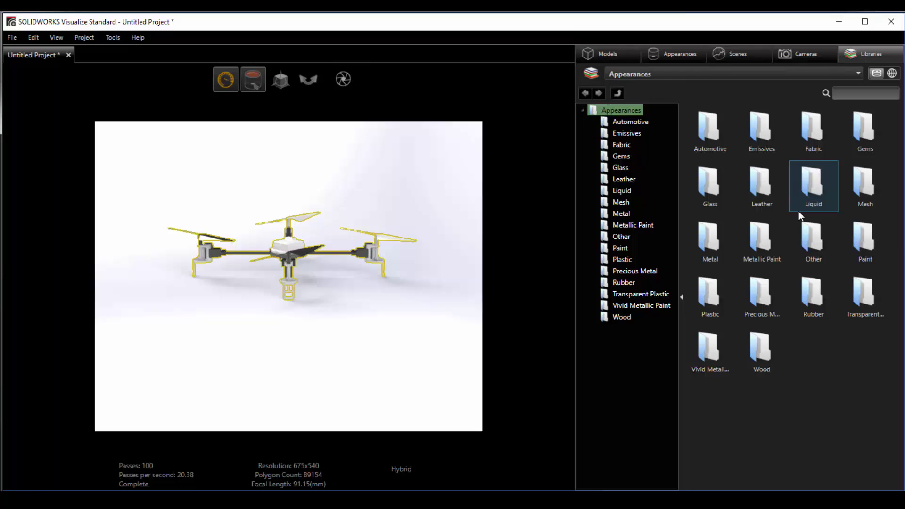
click(894, 76)
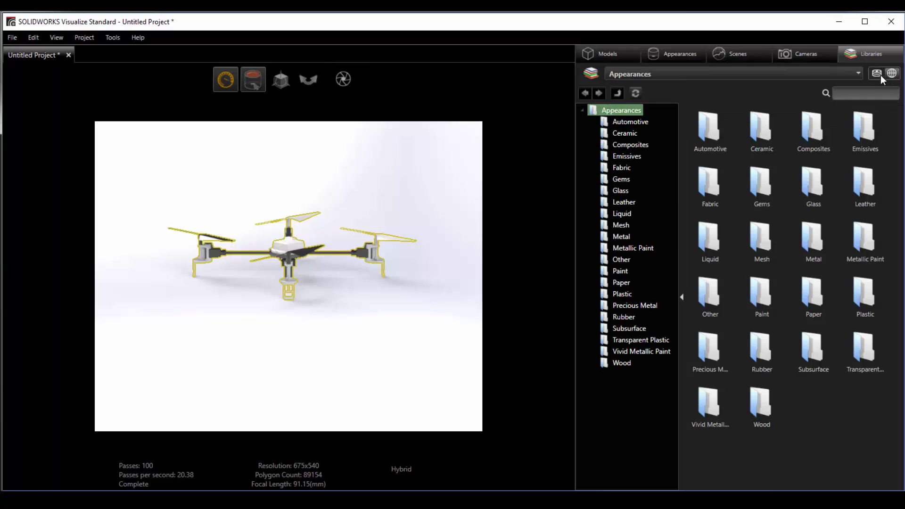
click(880, 74)
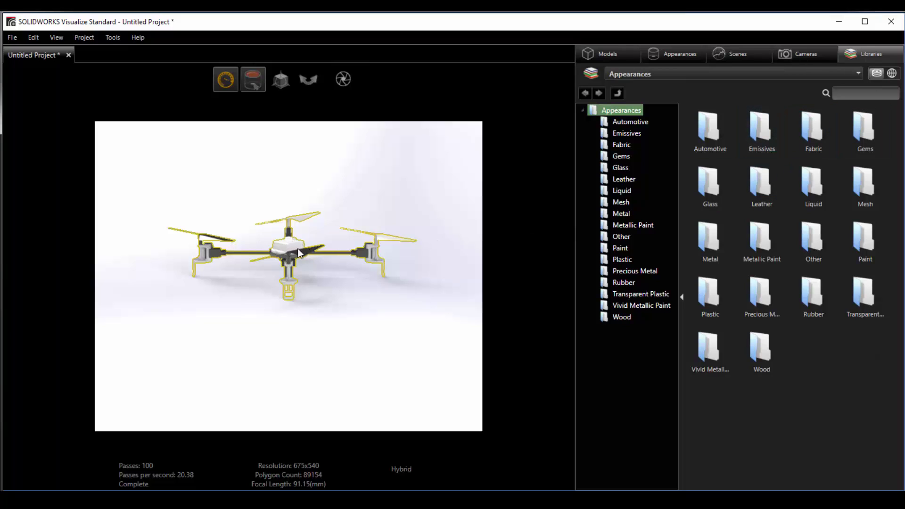
Apply Solid Glass from the Glass folder to the drone's top cover and show its settings
double_click(708, 182)
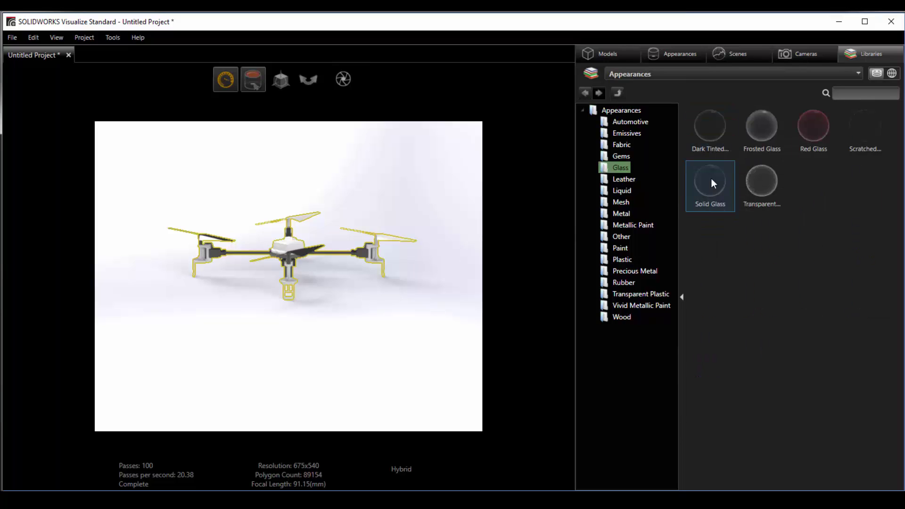
drag(711, 181, 294, 242)
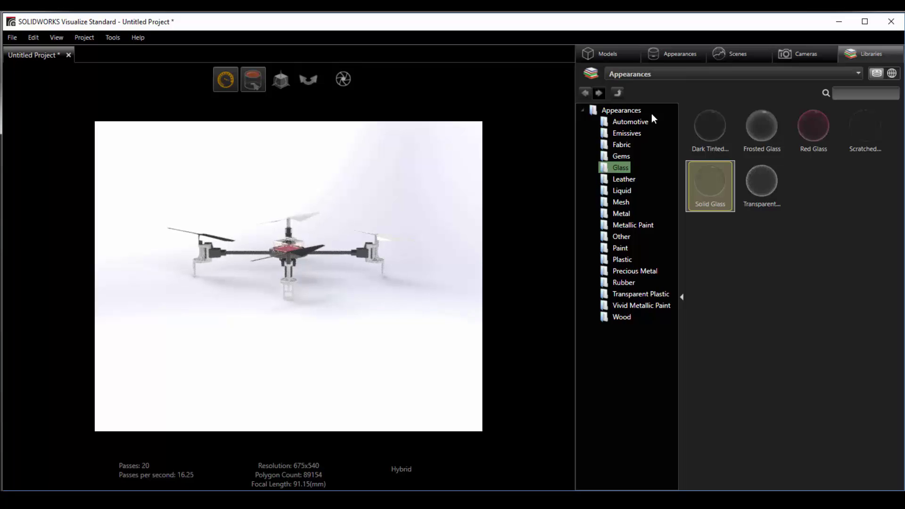
click(675, 59)
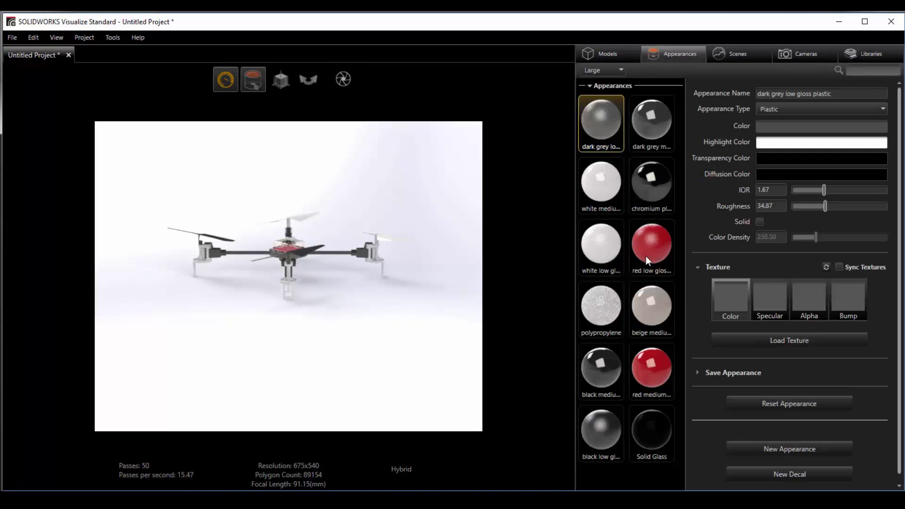
click(657, 426)
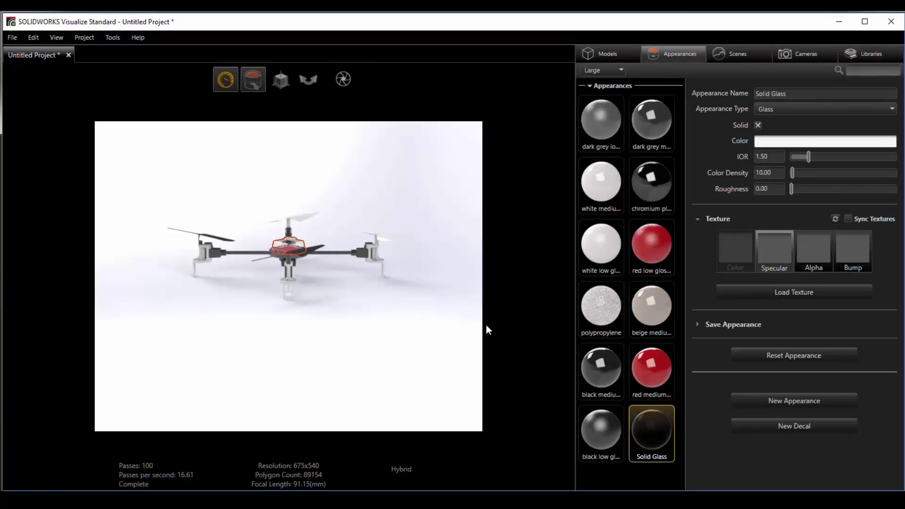
mouse_move(248, 79)
Orbit, deselect, and zoom the focal length to 27.53 mm for a frontal close-up of the drone
drag(439, 237, 384, 283)
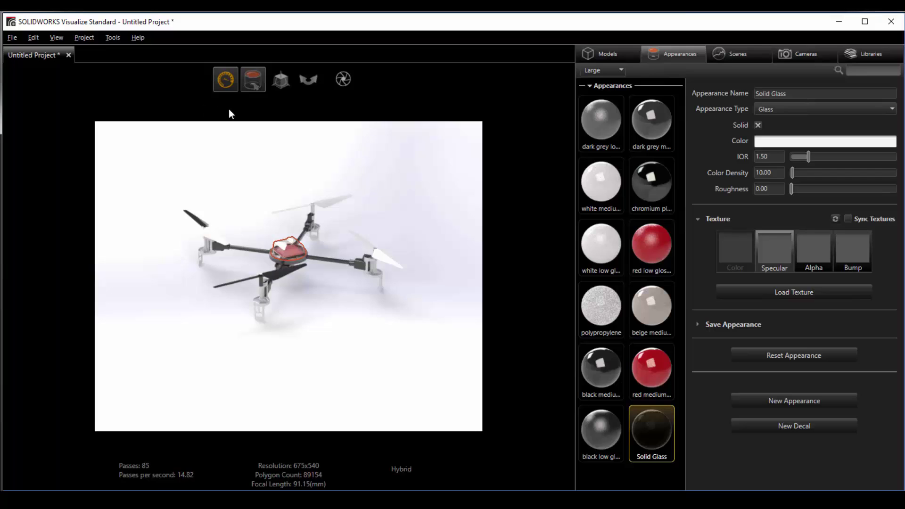
drag(257, 187, 245, 123)
click(261, 184)
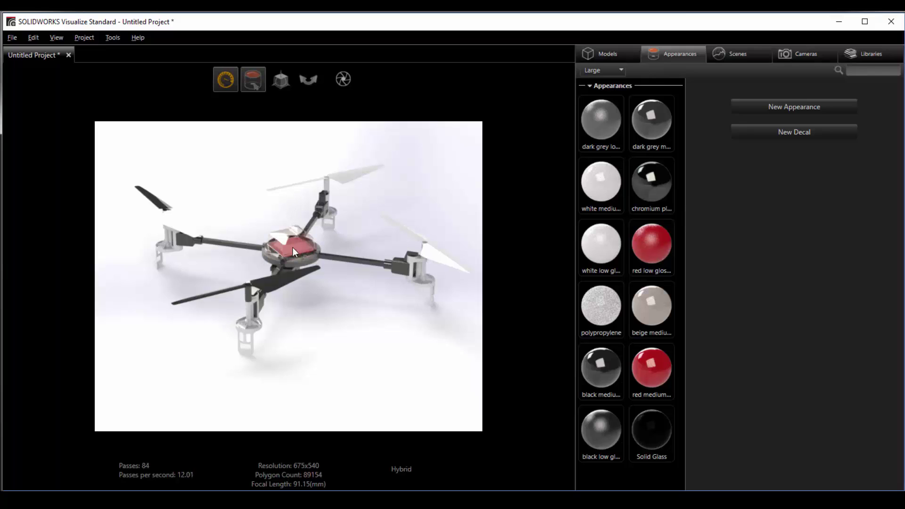
scroll(292, 247, up, 2)
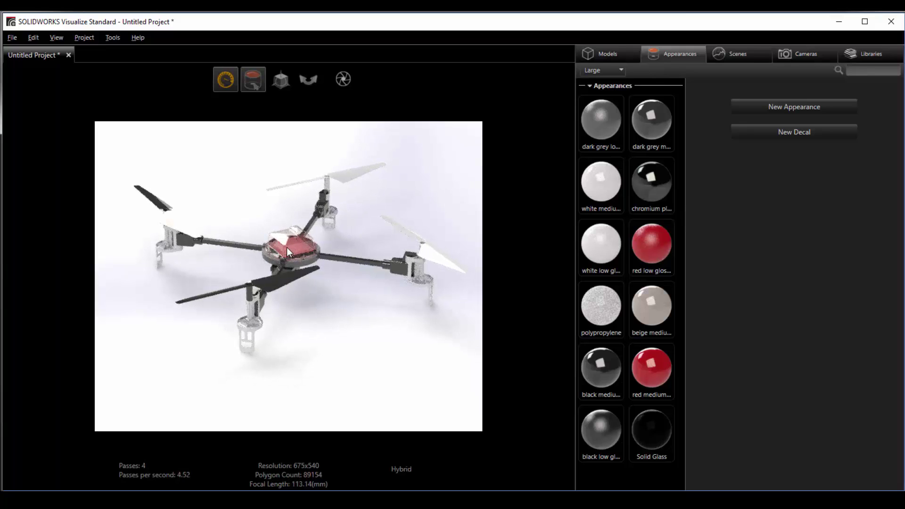
scroll(287, 247, down, 10)
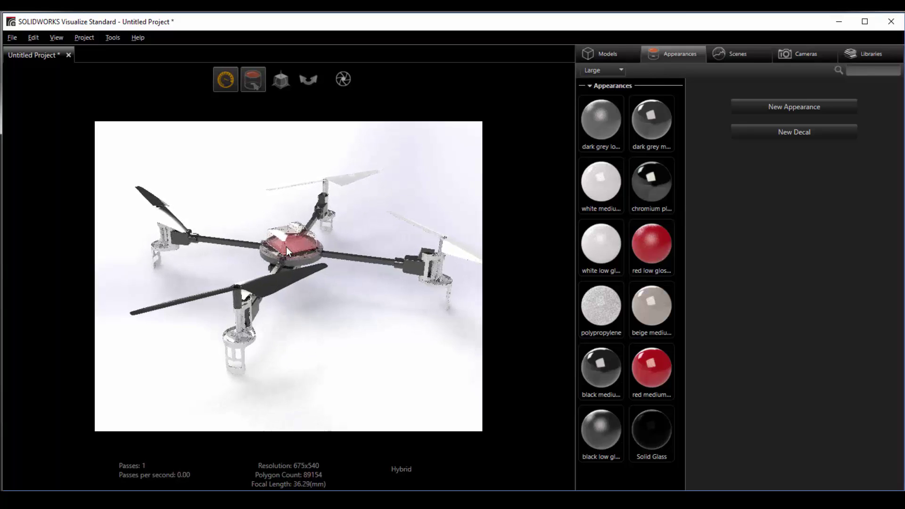
alt+scroll(286, 246, down, 3)
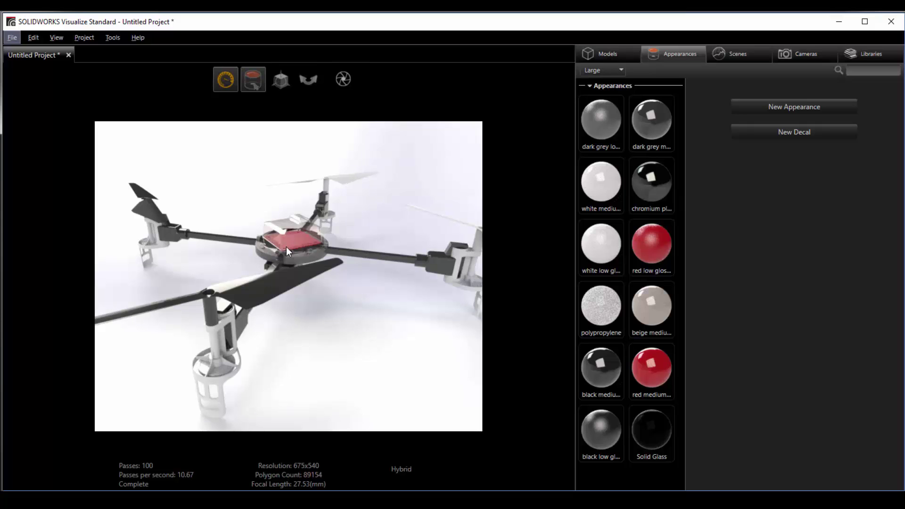
drag(315, 327, 351, 327)
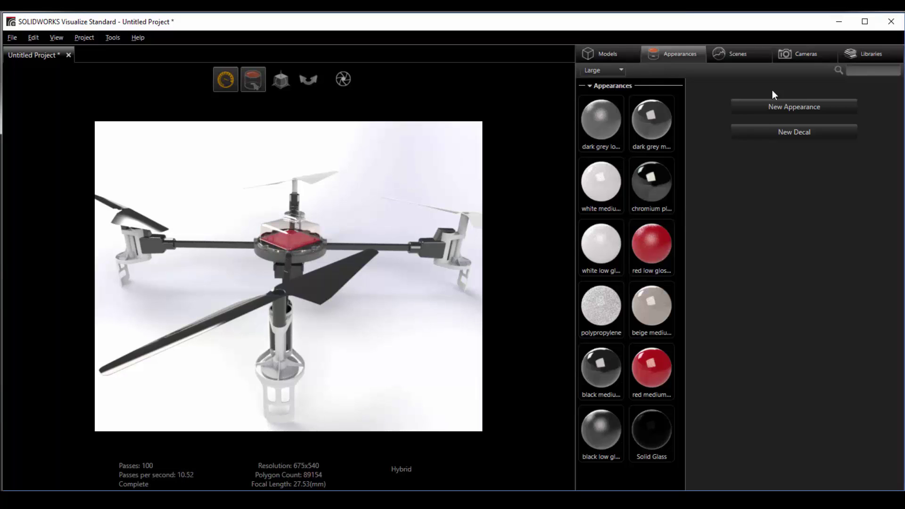
Enable depth of field focused on the near rotor mount, with focal distance 0.16 and aperture 4.38 mm
click(798, 58)
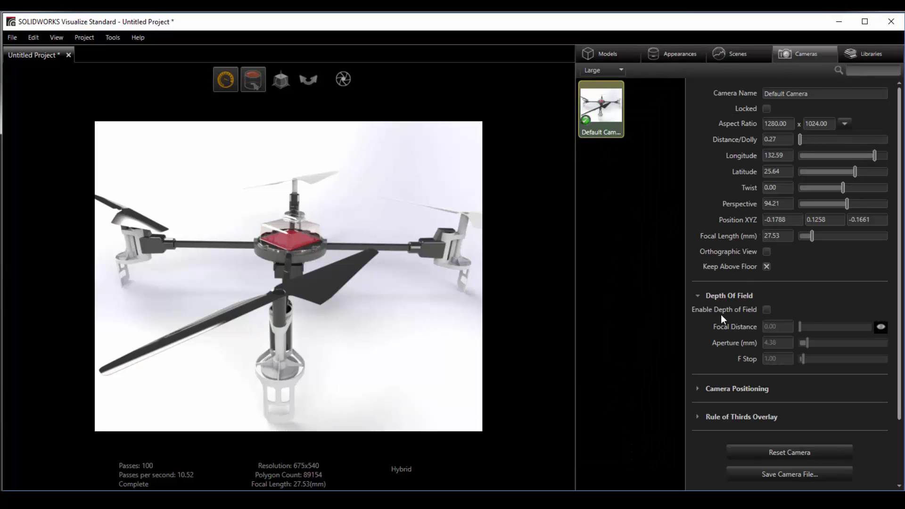
click(767, 310)
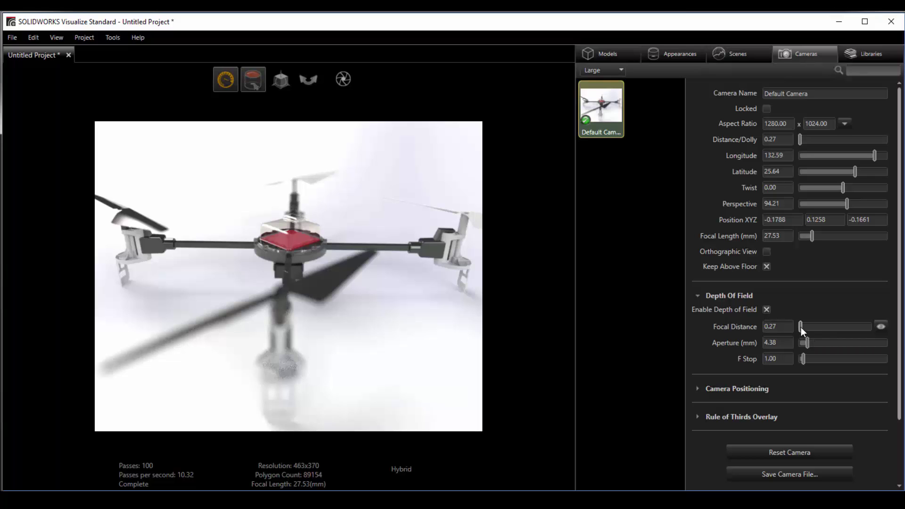
mouse_move(801, 328)
mouse_down()
mouse_move(810, 325)
mouse_move(802, 327)
mouse_up()
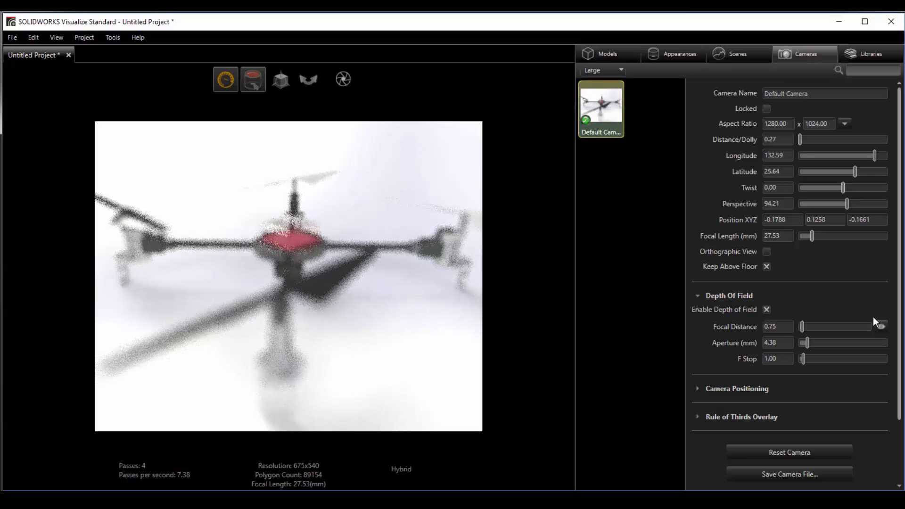
click(881, 326)
click(286, 358)
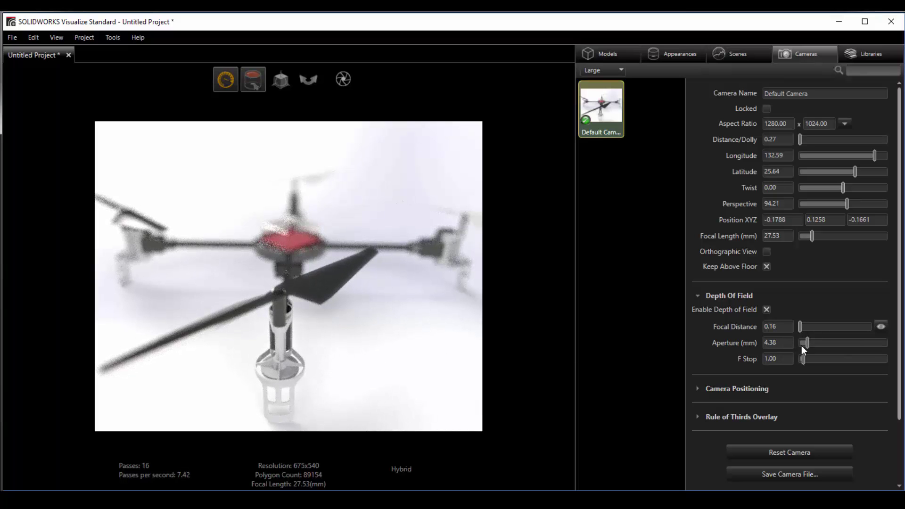
drag(806, 342, 846, 343)
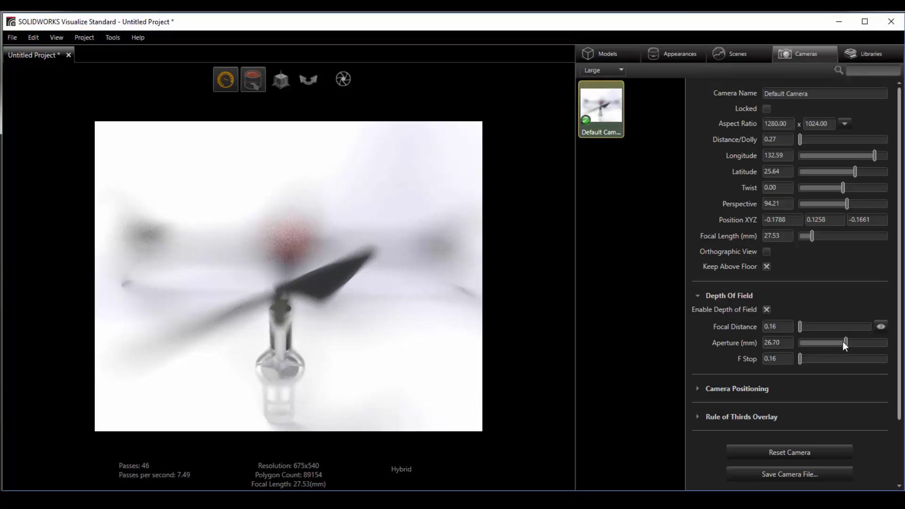
drag(839, 342, 807, 344)
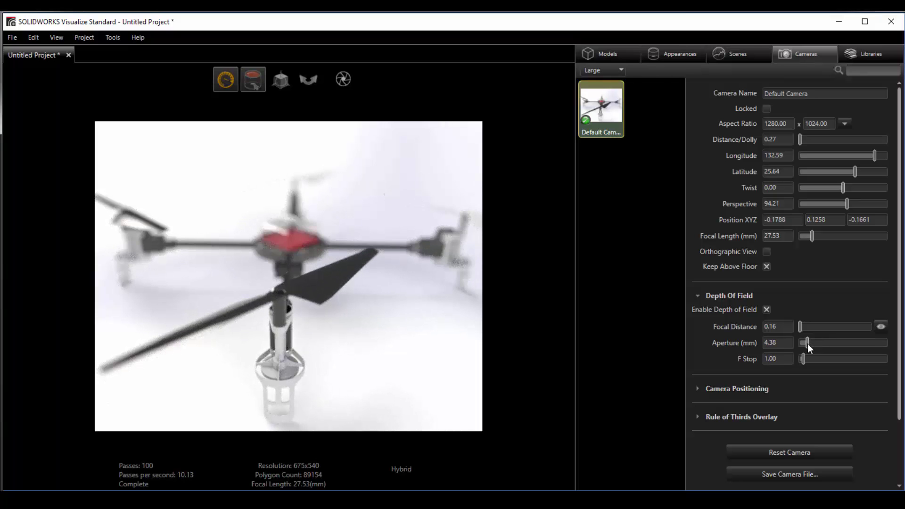